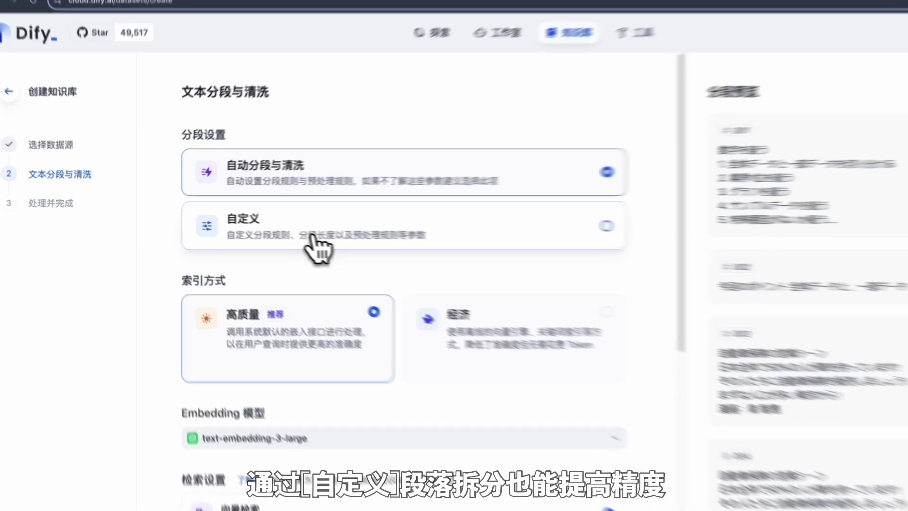
# Switch the segmentation setting to 自定义 and view the help for the segment identifier (分段标识符)
pyautogui.click(283, 231)
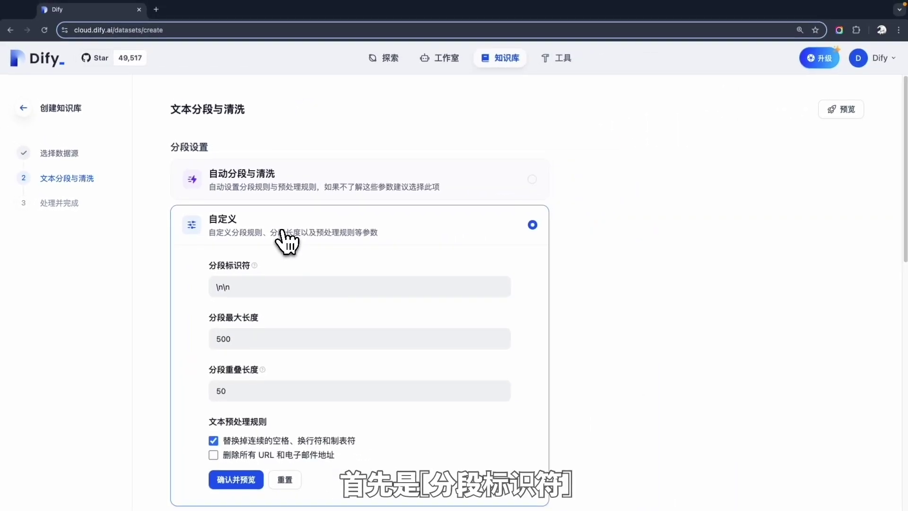
pyautogui.scroll(-1, 285, 231)
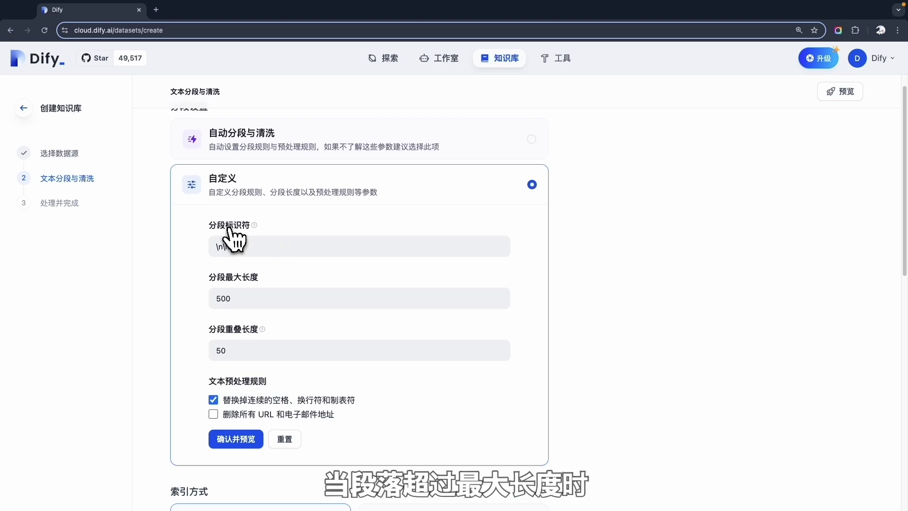
pyautogui.moveTo(258, 227)
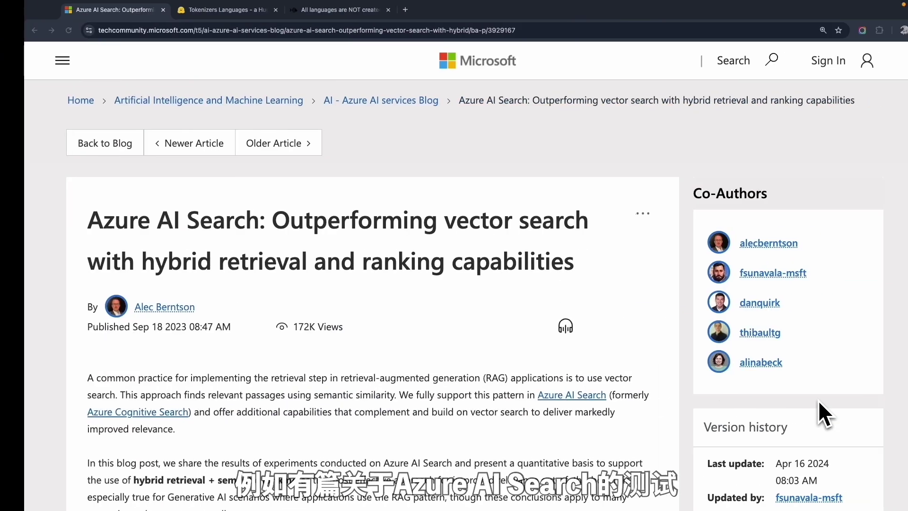
# In the Azure AI Search article, read the chunk-size recall table and the Recall@50 definition, highlighting "scoring prompt"
pyautogui.scroll(-15, 518, 319)
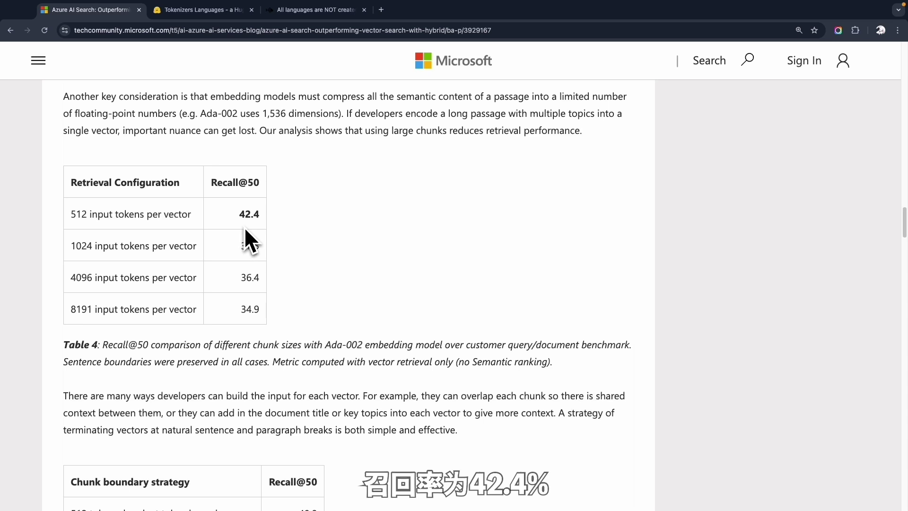
pyautogui.scroll(-6, 244, 228)
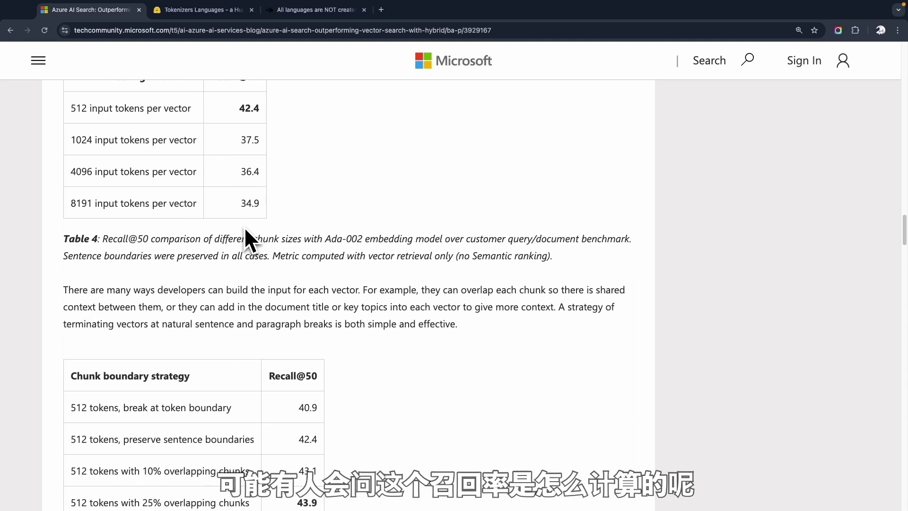
pyautogui.scroll(-20, 245, 228)
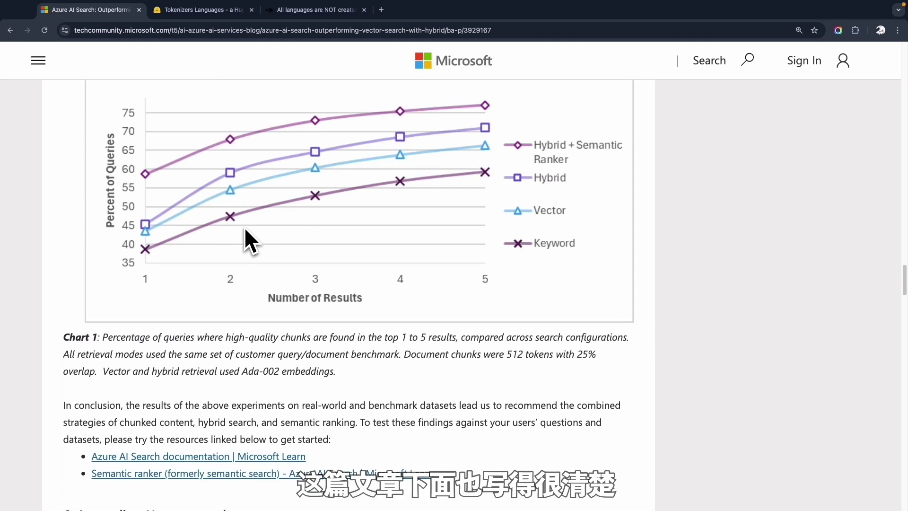
pyautogui.scroll(-4, 244, 229)
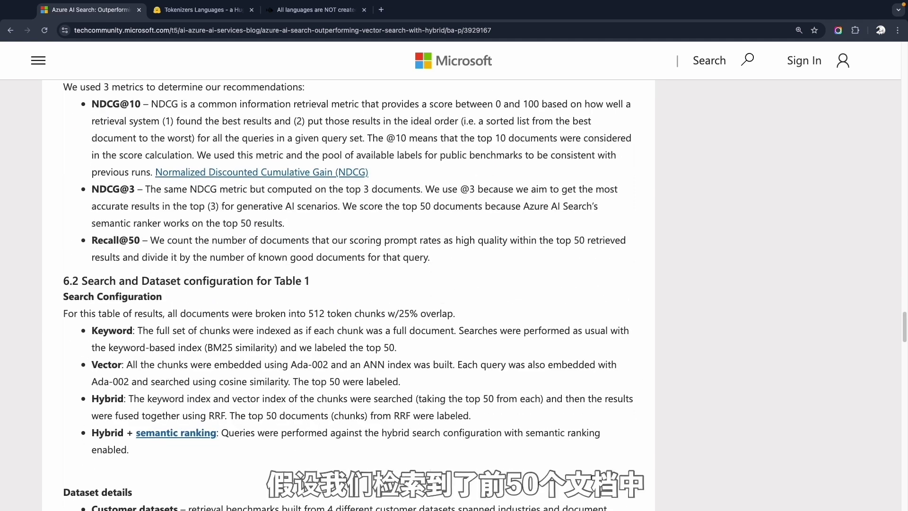
pyautogui.moveTo(347, 240); pyautogui.dragTo(417, 240)
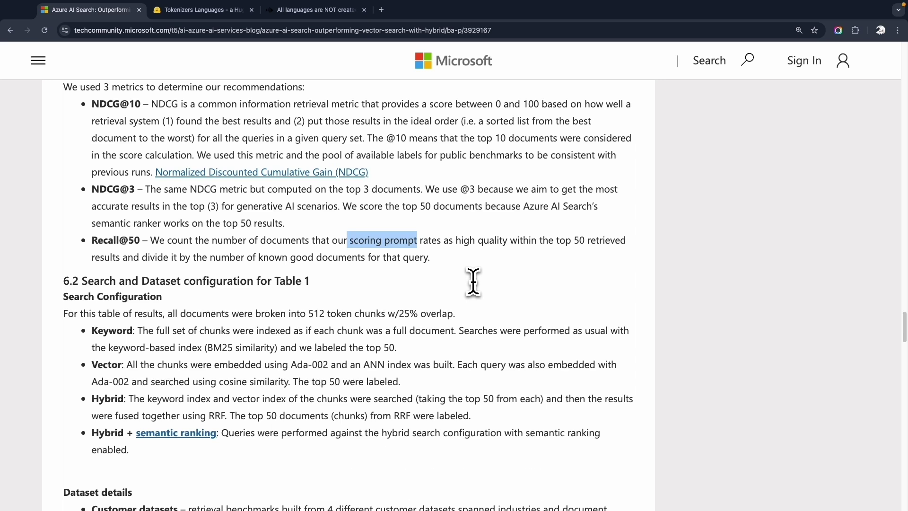
# Go back to the recall comparisons in Tables 4 and 5 and highlight "25% overlapping" in the chunk boundary strategies
pyautogui.scroll(15, 91, 239)
pyautogui.scroll(-4, 91, 239)
pyautogui.scroll(1, 94, 237)
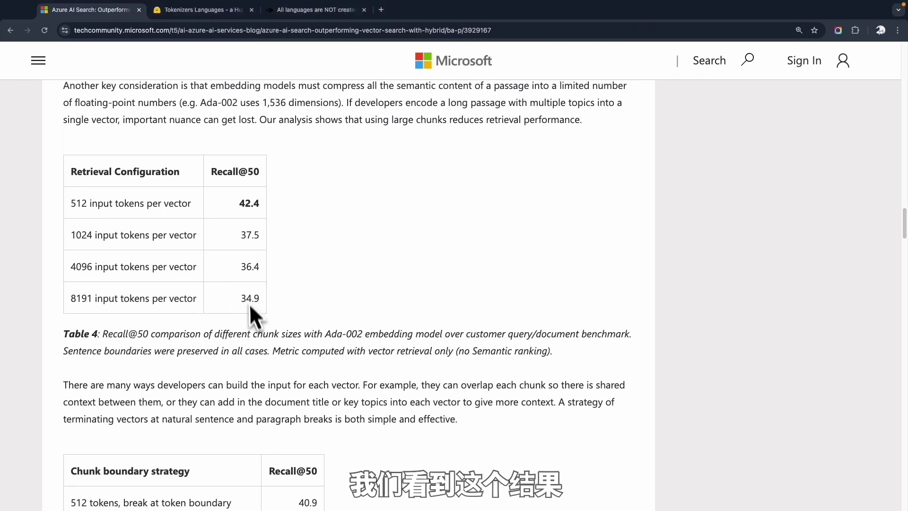
pyautogui.scroll(-5, 248, 303)
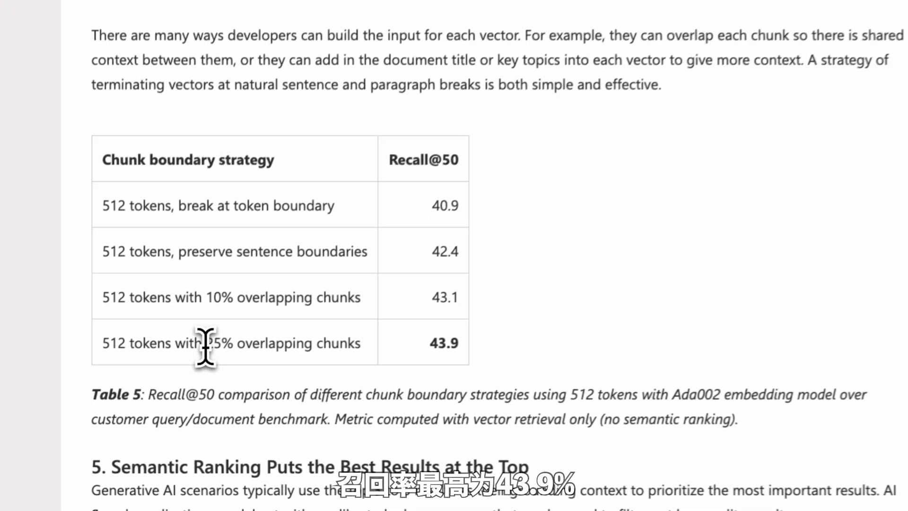
pyautogui.moveTo(145, 395); pyautogui.dragTo(216, 396)
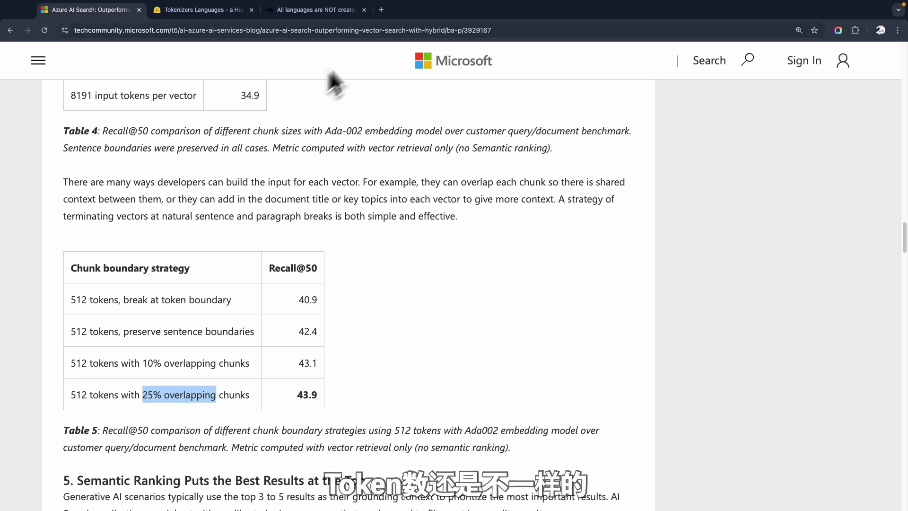
# Open the article "All languages are NOT created (tokenized) equal" and examine its token length charts by language
pyautogui.click(338, 13)
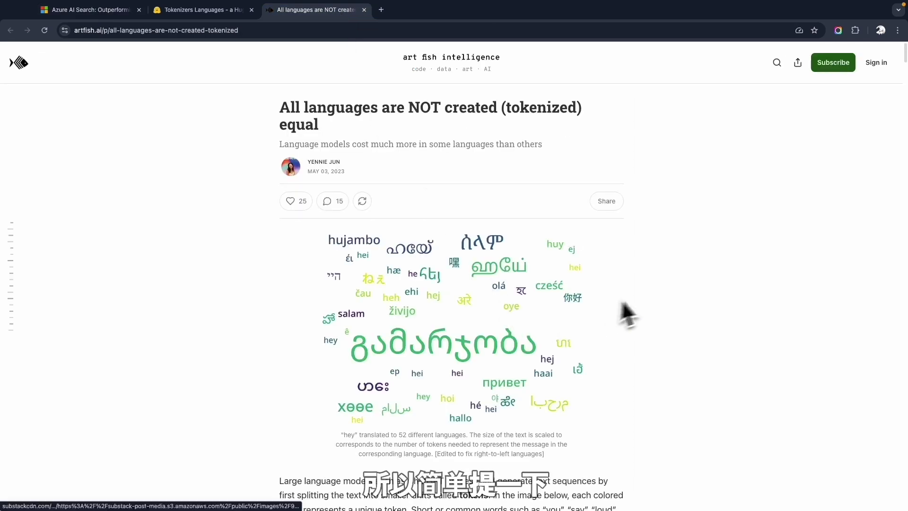
pyautogui.scroll(-10, 648, 293)
pyautogui.scroll(-15, 648, 294)
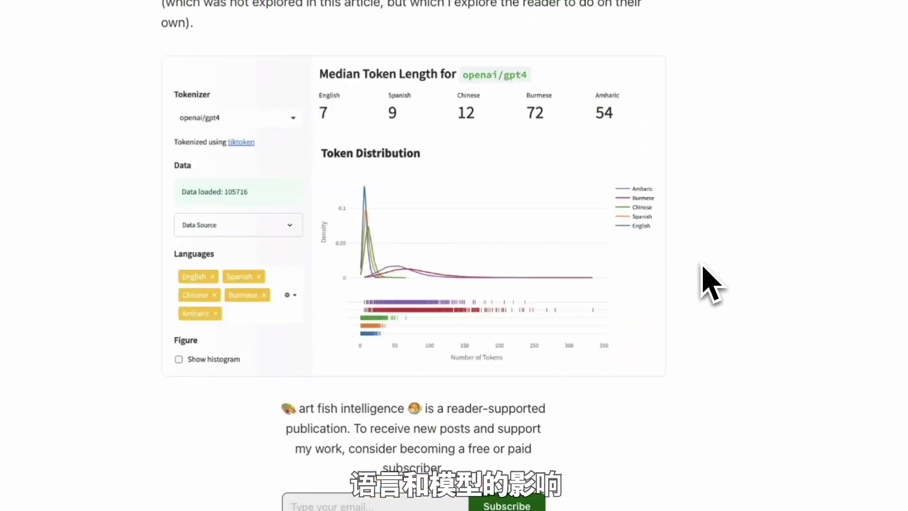
pyautogui.scroll(-20, 704, 265)
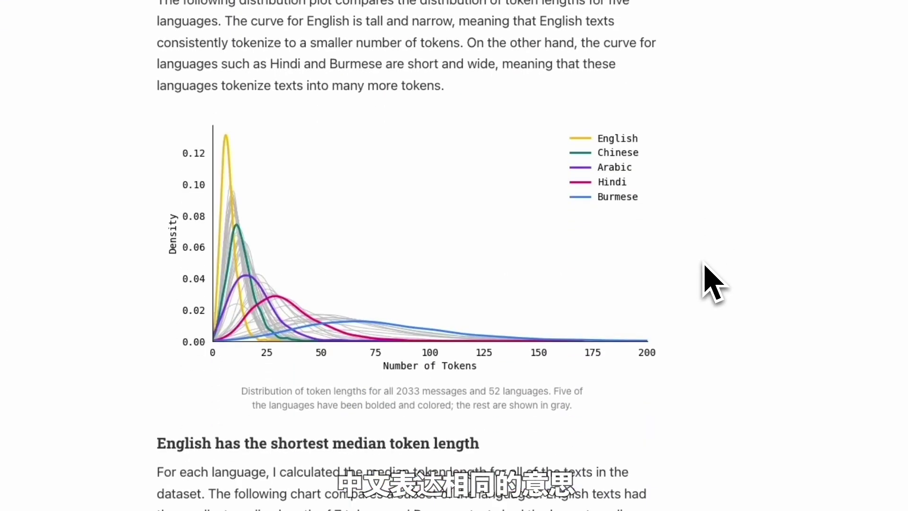
pyautogui.scroll(-7, 712, 284)
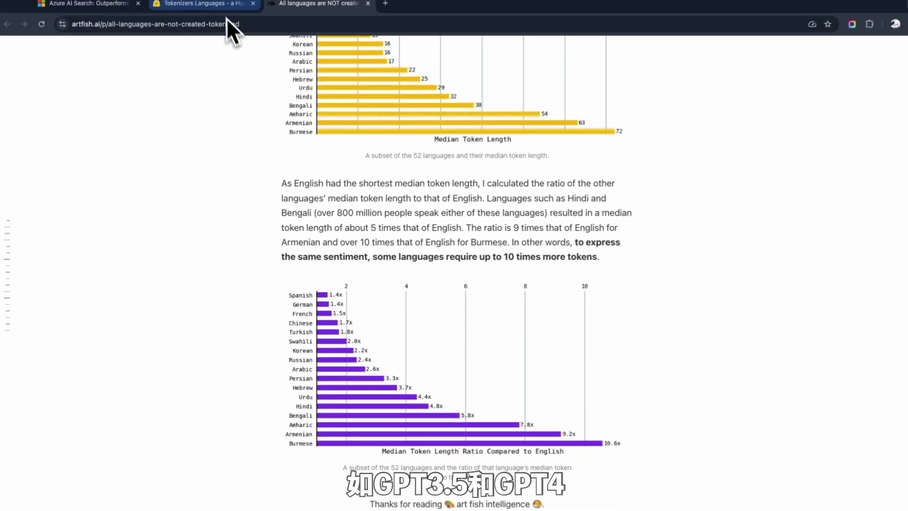
# In the tokenizers-languages space, remove Spanish and Burmese so only English and Chinese are compared
pyautogui.click(223, 7)
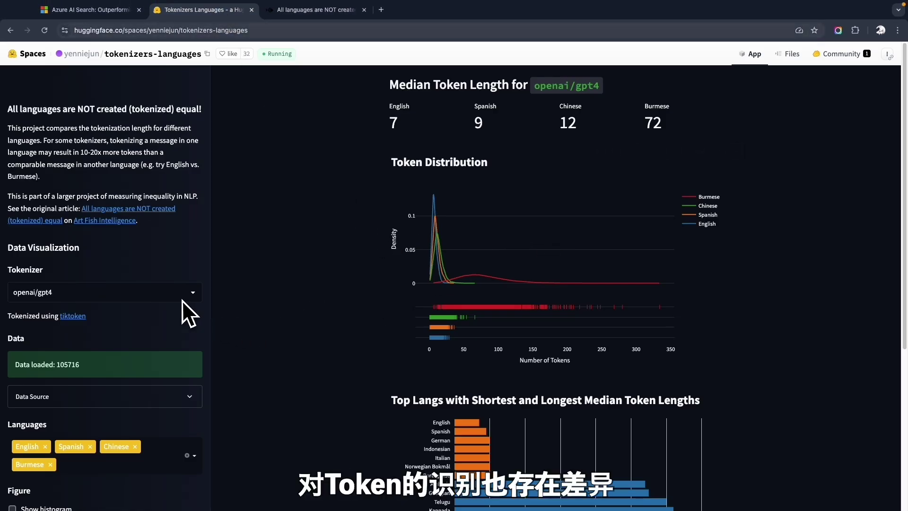
pyautogui.click(90, 446)
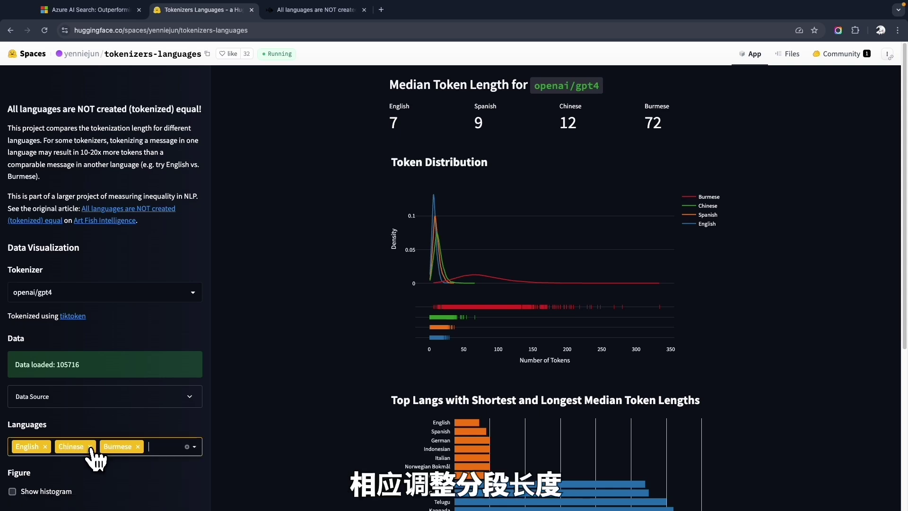
pyautogui.click(138, 446)
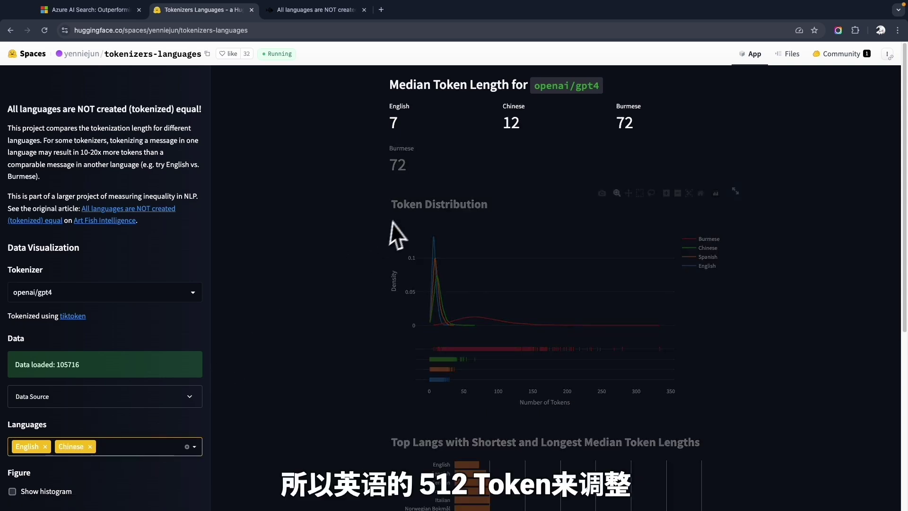
# Compare English and Chinese token lengths under the Xenova/gpt-4o, Xenova/claude-tokenizer and CohereForAI/aya-101 tokenizers
pyautogui.click(192, 292)
pyautogui.click(182, 335)
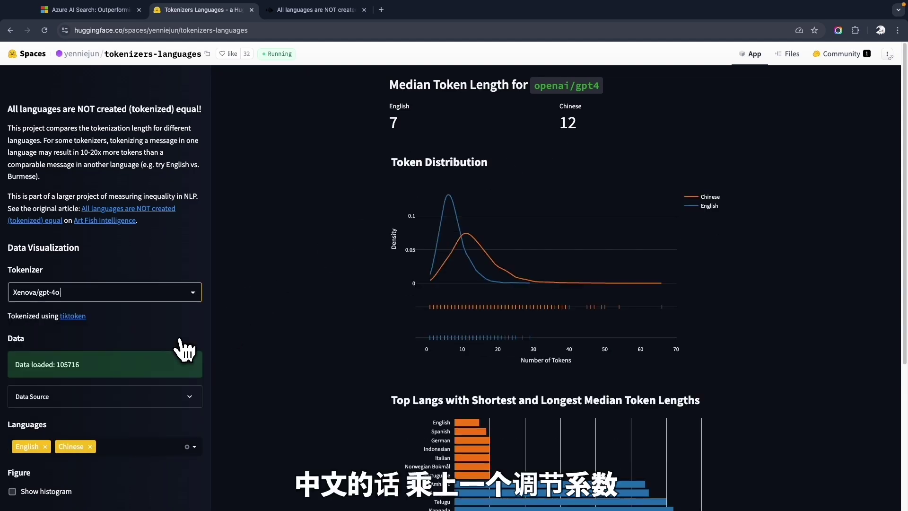
pyautogui.click(191, 292)
pyautogui.click(188, 349)
pyautogui.click(184, 292)
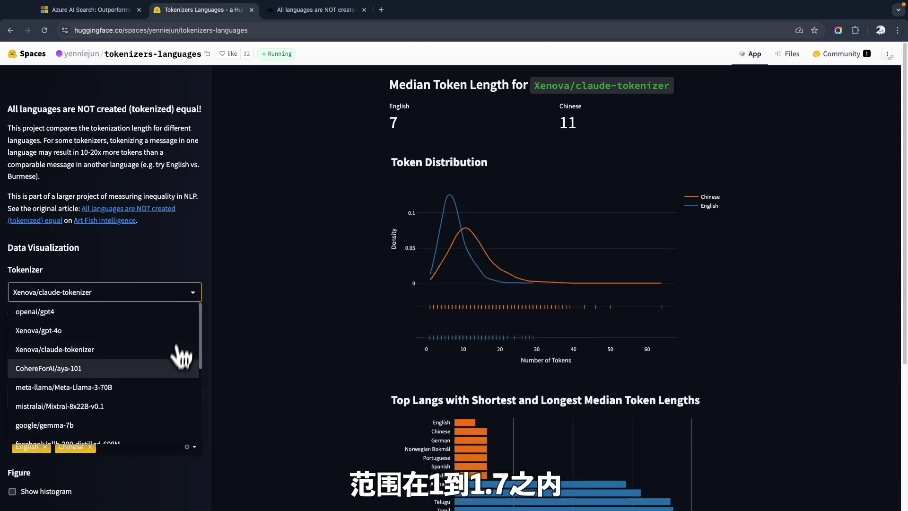
pyautogui.click(180, 367)
# Compare token lengths under further tokenizers, including meta-llama/Meta-Llama-3-70B, mistralai/Mixtral-8x22B-v0.1 and google/gemma-7b
pyautogui.click(177, 293)
pyautogui.click(163, 383)
pyautogui.click(187, 292)
pyautogui.click(163, 401)
pyautogui.click(187, 293)
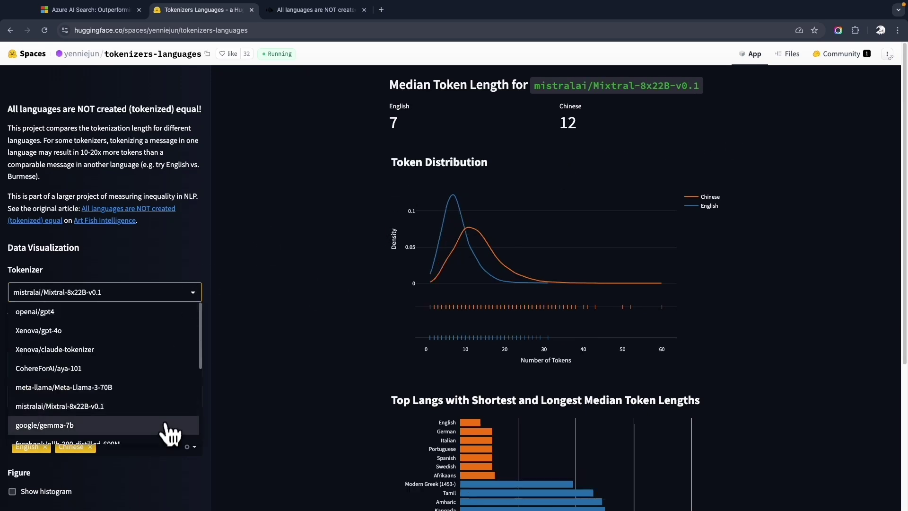
pyautogui.click(173, 421)
pyautogui.click(193, 292)
pyautogui.click(151, 405)
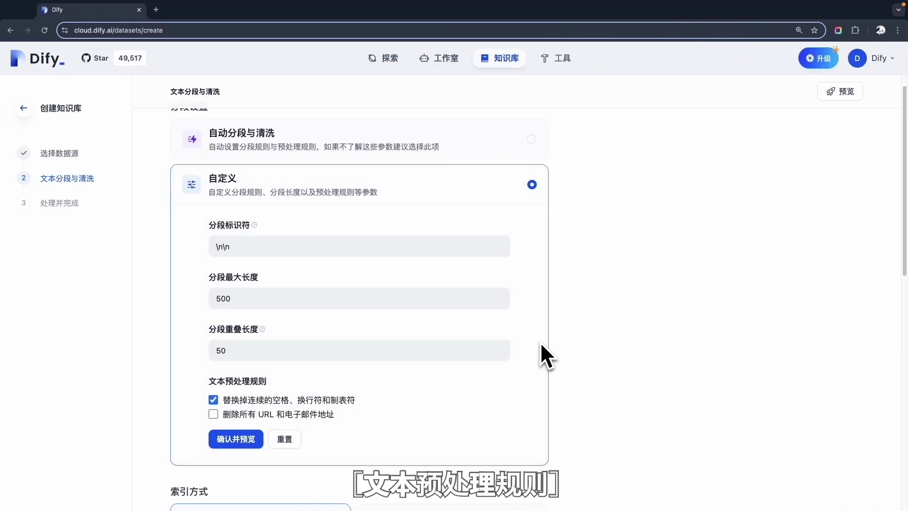
# Back in Dify, confirm the custom segmentation settings, look through the segment preview and close it
pyautogui.click(250, 443)
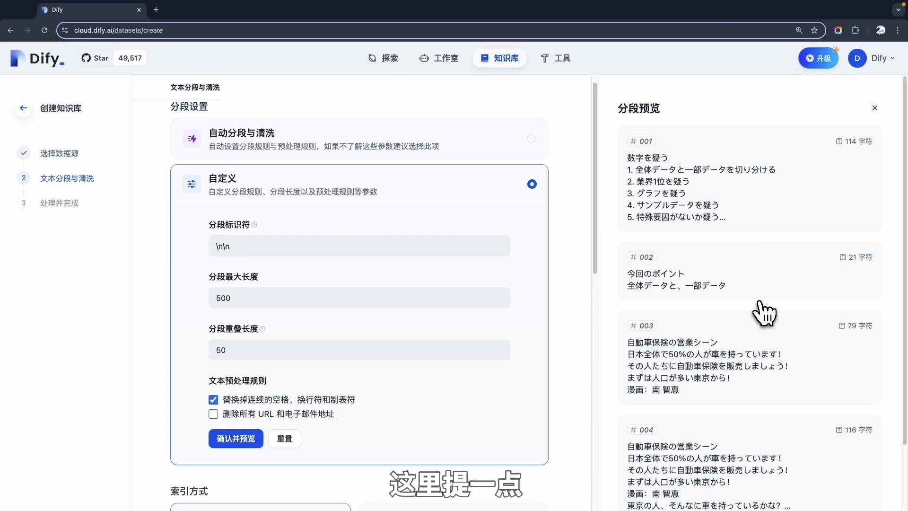
pyautogui.scroll(-2, 763, 312)
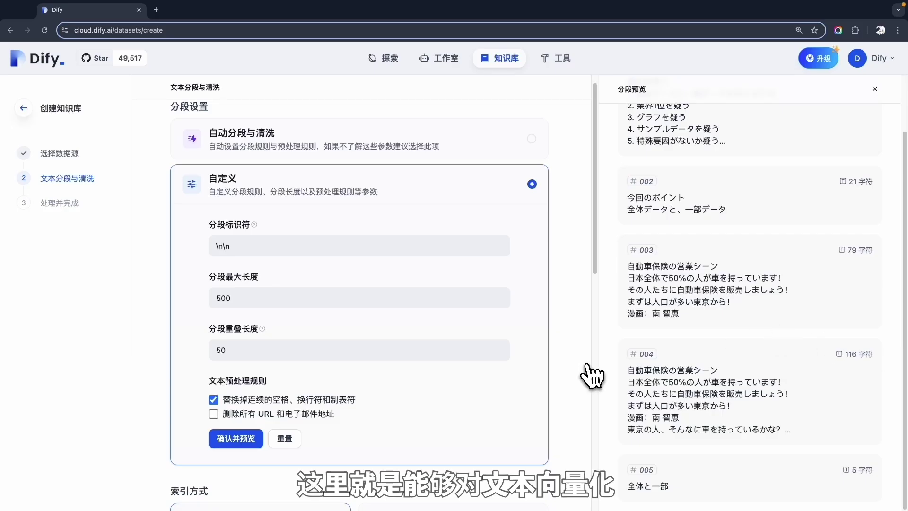
pyautogui.scroll(-5, 583, 381)
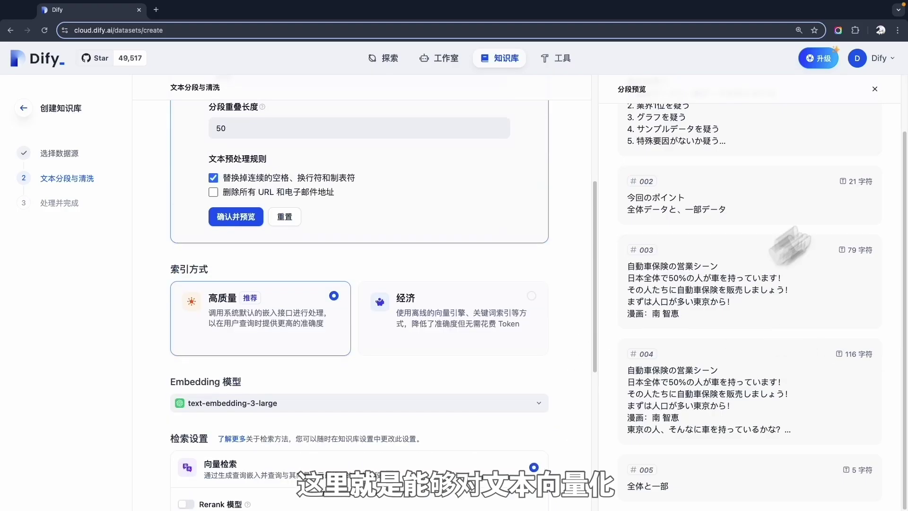
pyautogui.click(874, 88)
# Switch the index method to 经济 to view its retrieval settings, and return it to 高质量
pyautogui.scroll(-3, 520, 263)
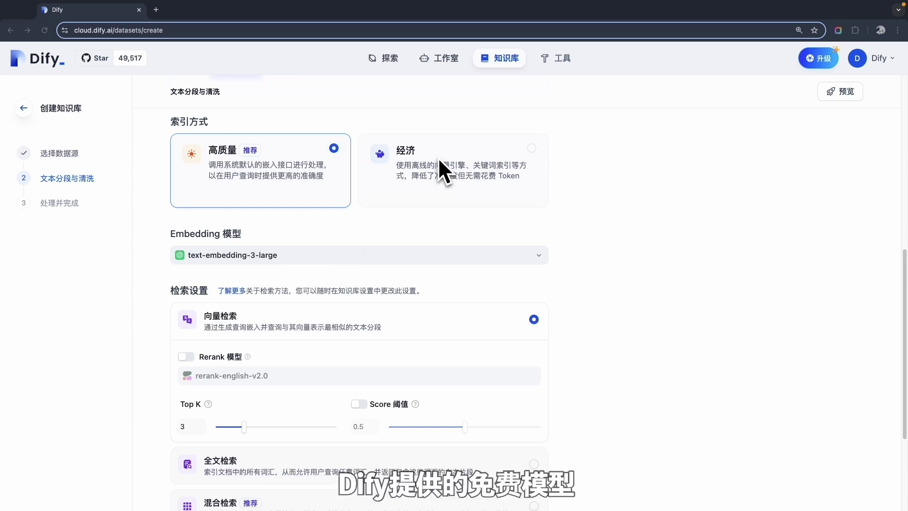
pyautogui.click(530, 149)
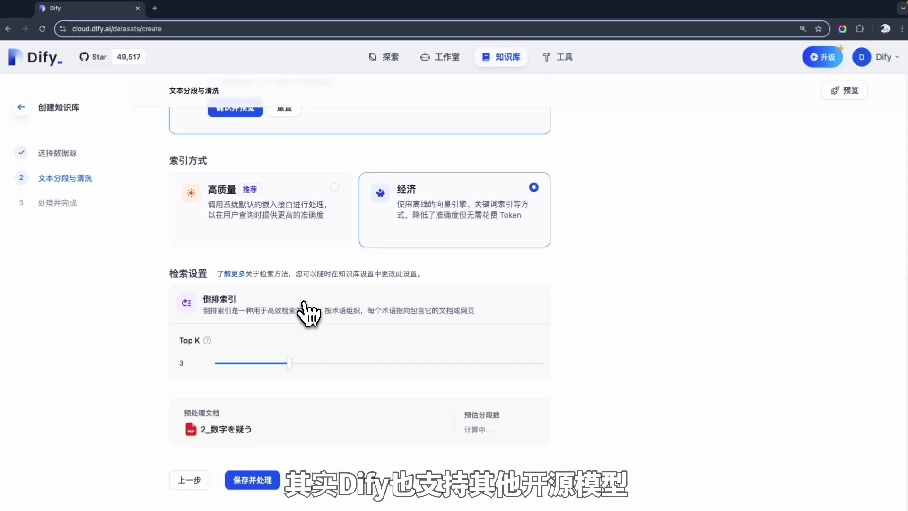
pyautogui.click(278, 233)
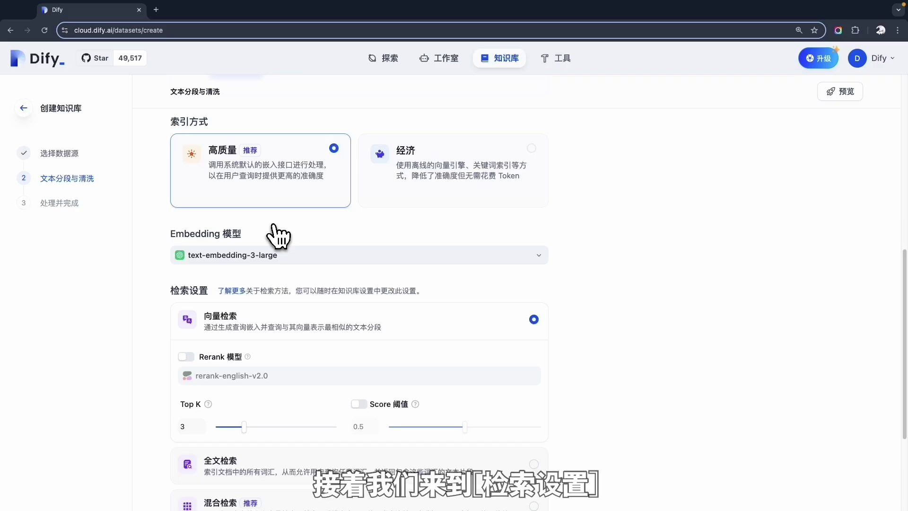
# Select 全文检索 in the retrieval settings to view its options, and change the method to 混合检索
pyautogui.scroll(-5, 279, 236)
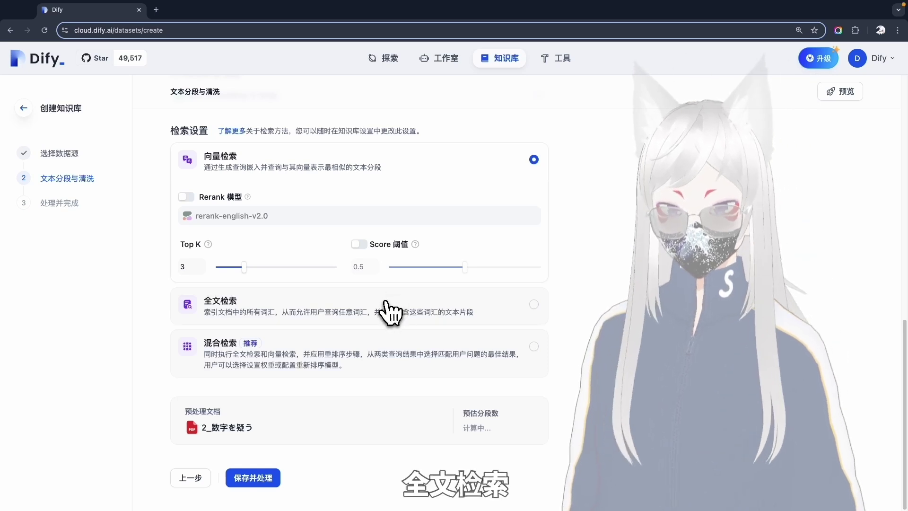
pyautogui.click(261, 307)
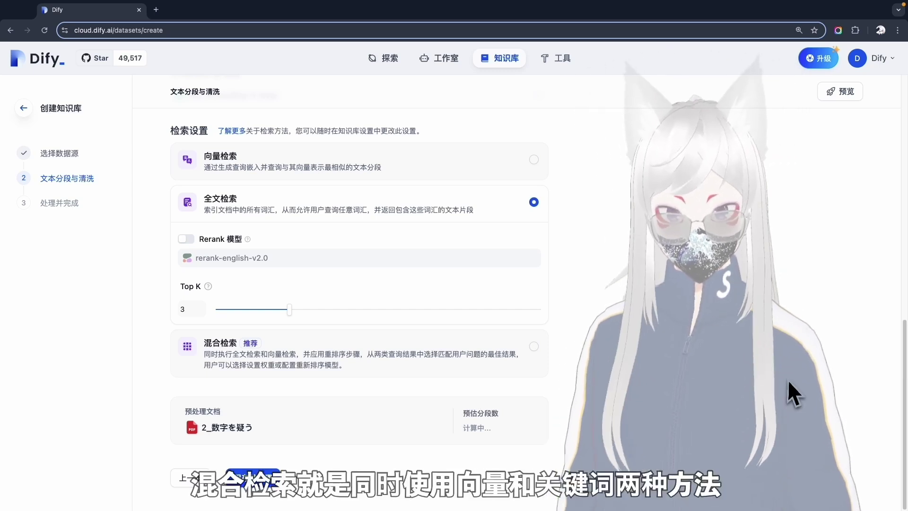
pyautogui.click(233, 355)
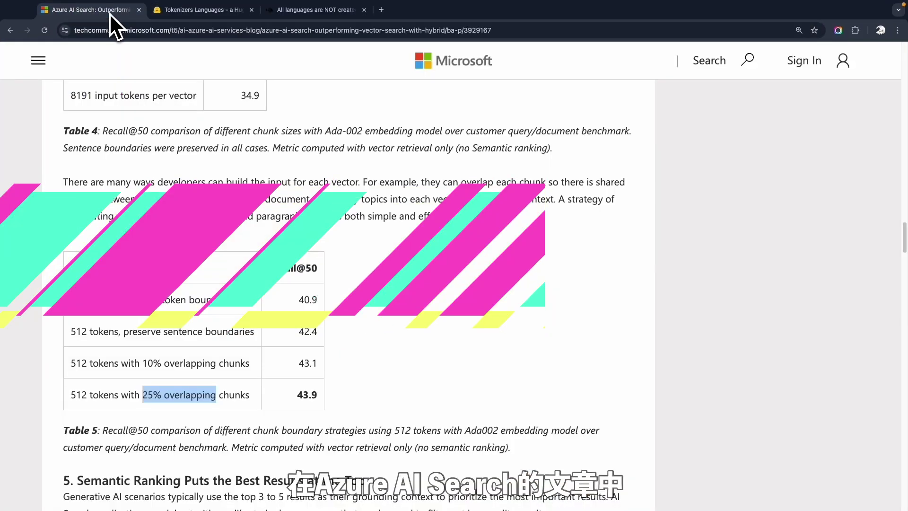
# In the Azure AI Search article, compare the hybrid scores with the keyword and vector scores in Table 2
pyautogui.scroll(20, 303, 241)
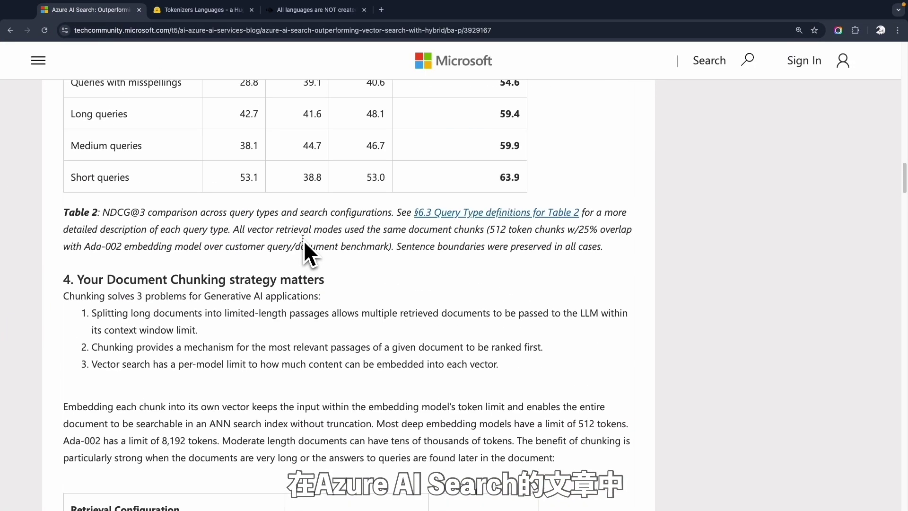
pyautogui.scroll(2, 304, 239)
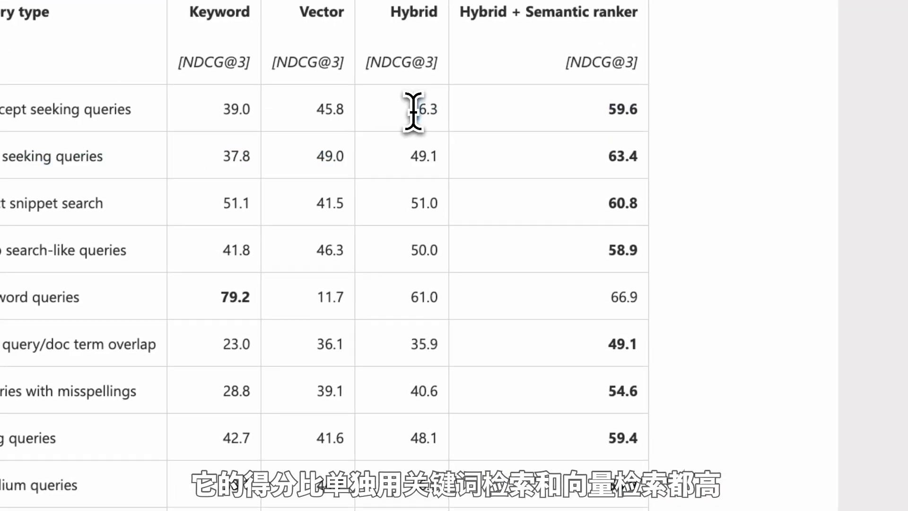
pyautogui.moveTo(371, 178); pyautogui.dragTo(382, 181)
pyautogui.click(422, 122)
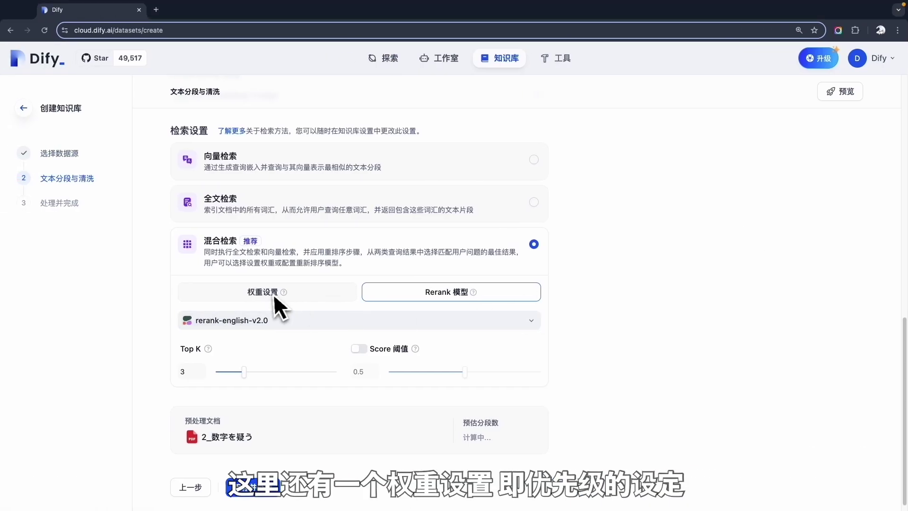
# Check the weight setting under 混合检索, and switch to 全文检索 and finally 向量检索 to view their Rerank options
pyautogui.moveTo(281, 294)
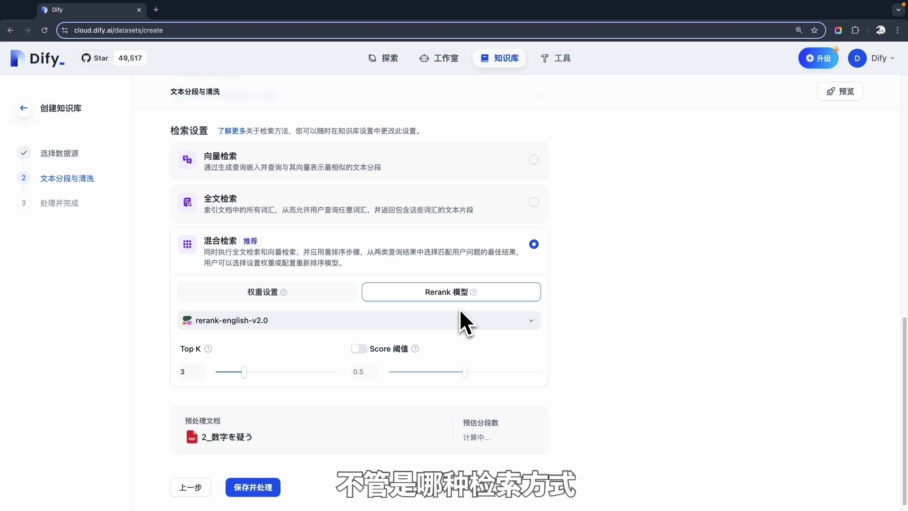
pyautogui.click(355, 209)
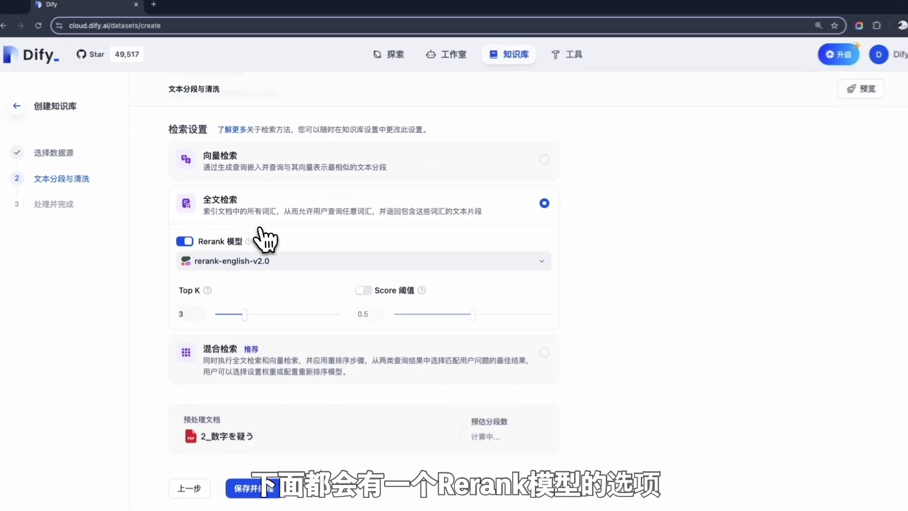
pyautogui.click(271, 165)
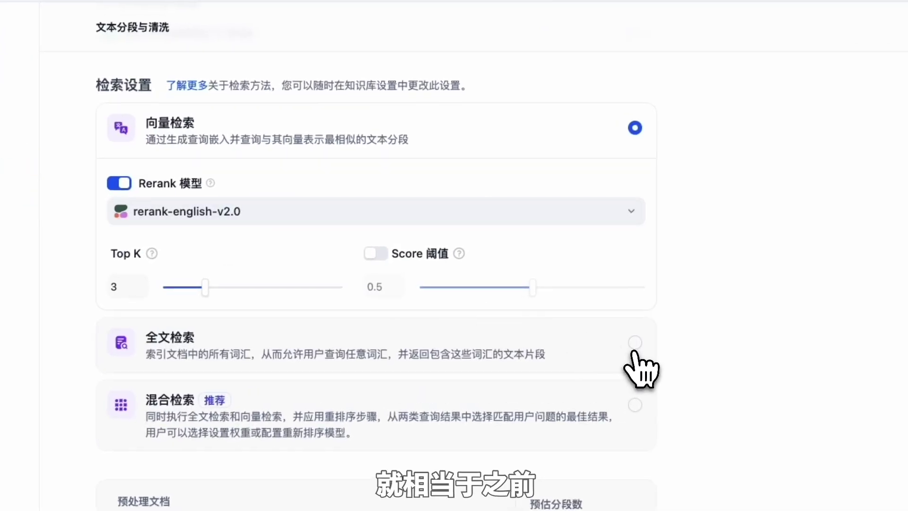